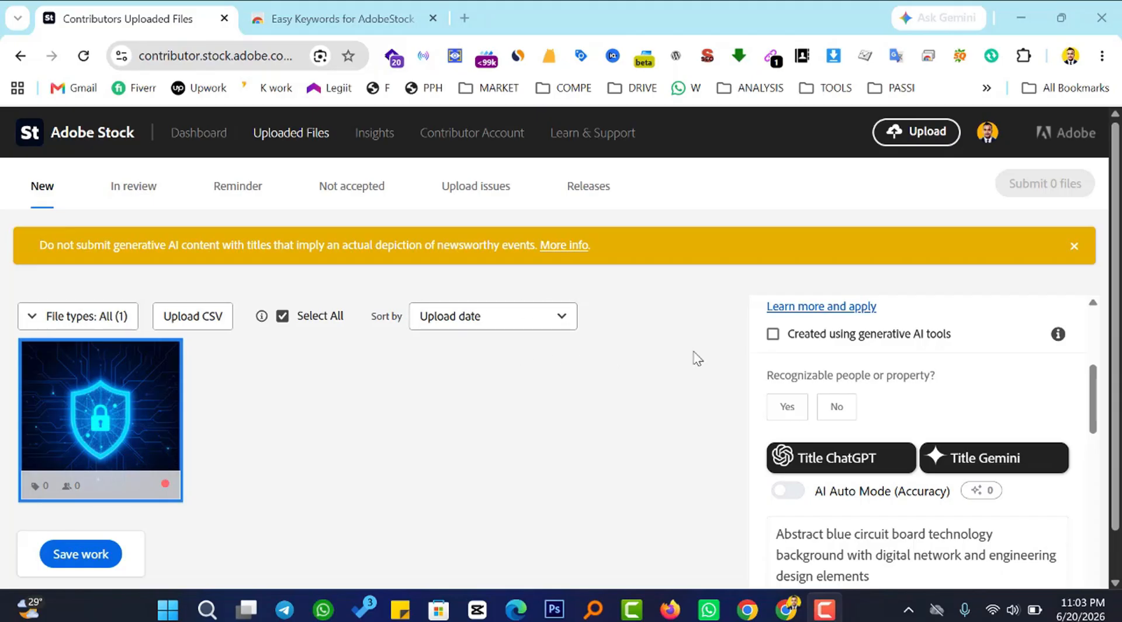
Review the shield image's metadata form, including the AI title and keyword tools, keyword field and keyword suggestions
scroll(698, 358, down, 1)
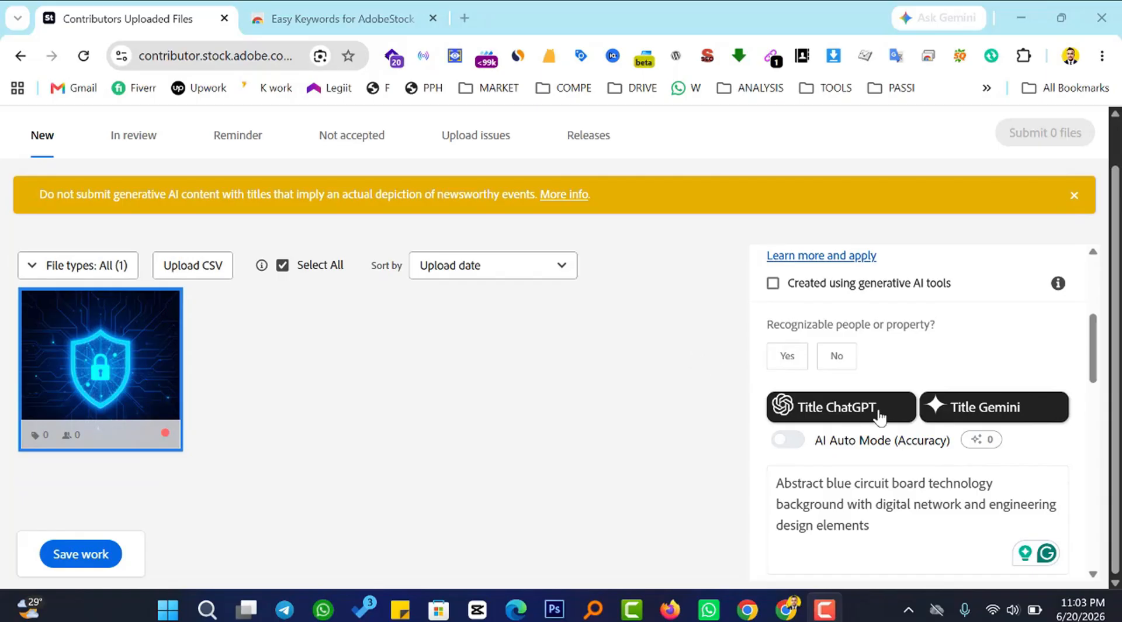
scroll(881, 415, down, 3)
scroll(876, 375, down, 3)
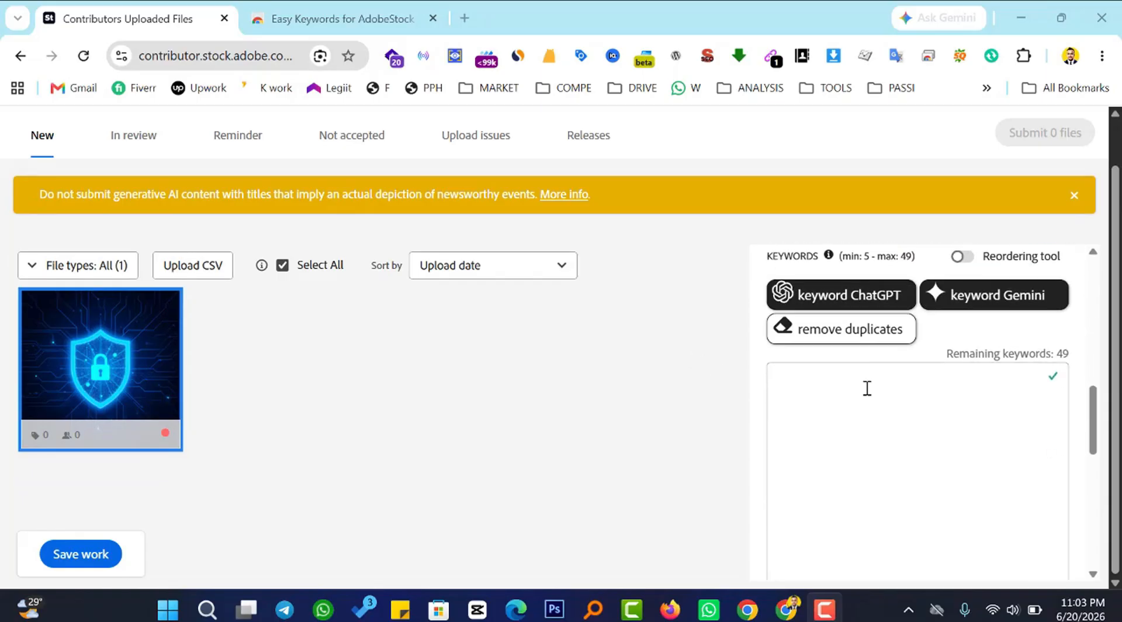
scroll(867, 389, up, 3)
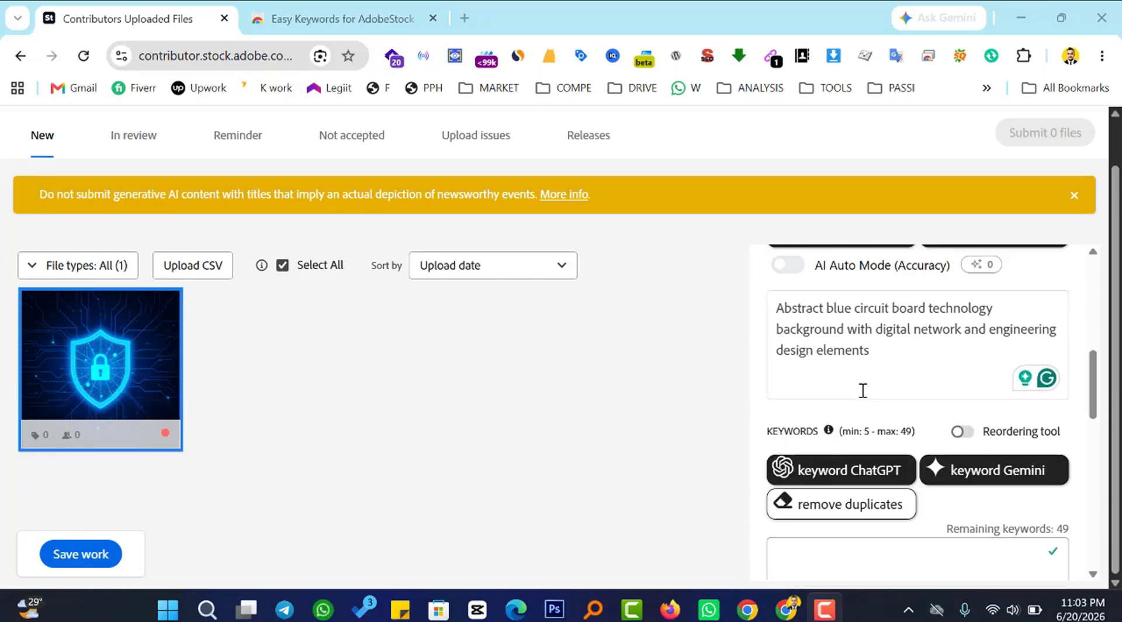
scroll(863, 386, up, 4)
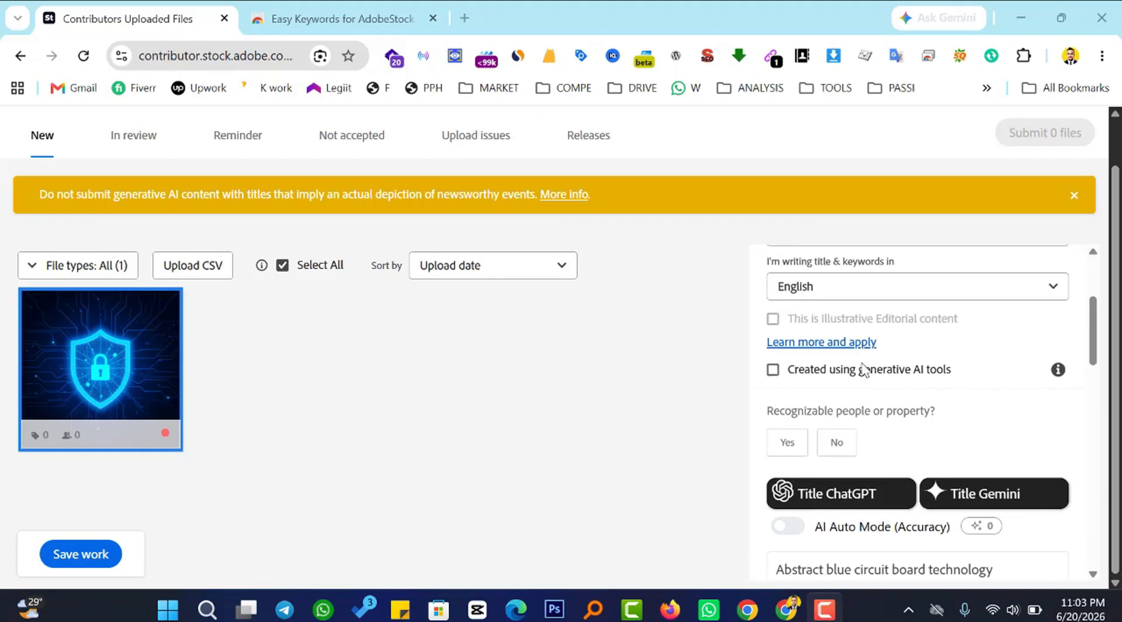
scroll(863, 370, down, 2)
scroll(859, 426, down, 6)
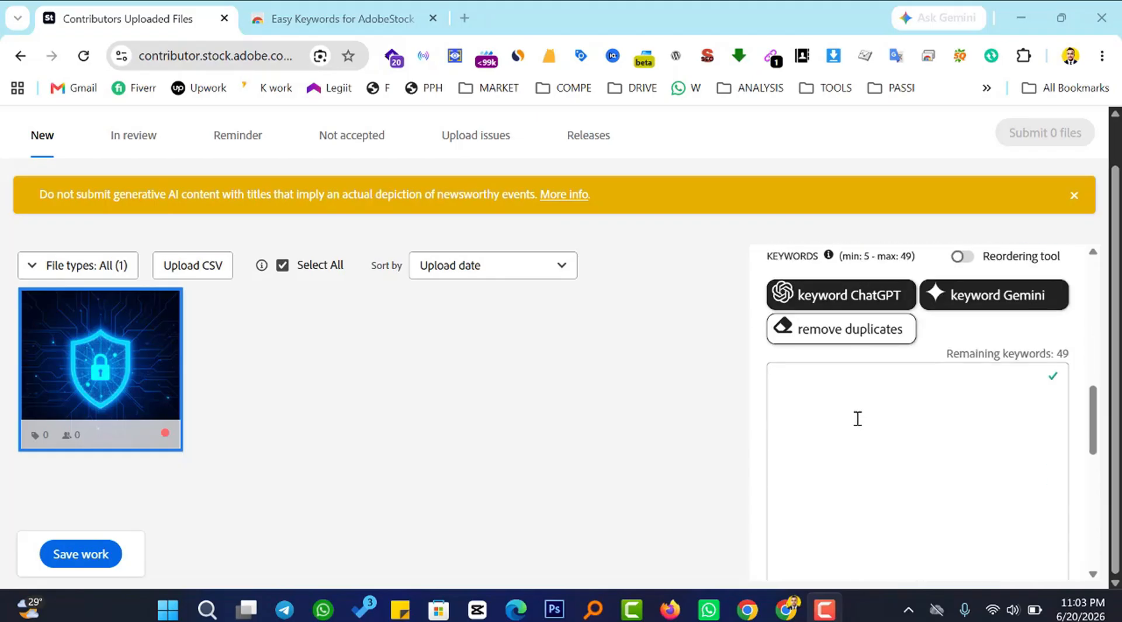
scroll(857, 418, down, 3)
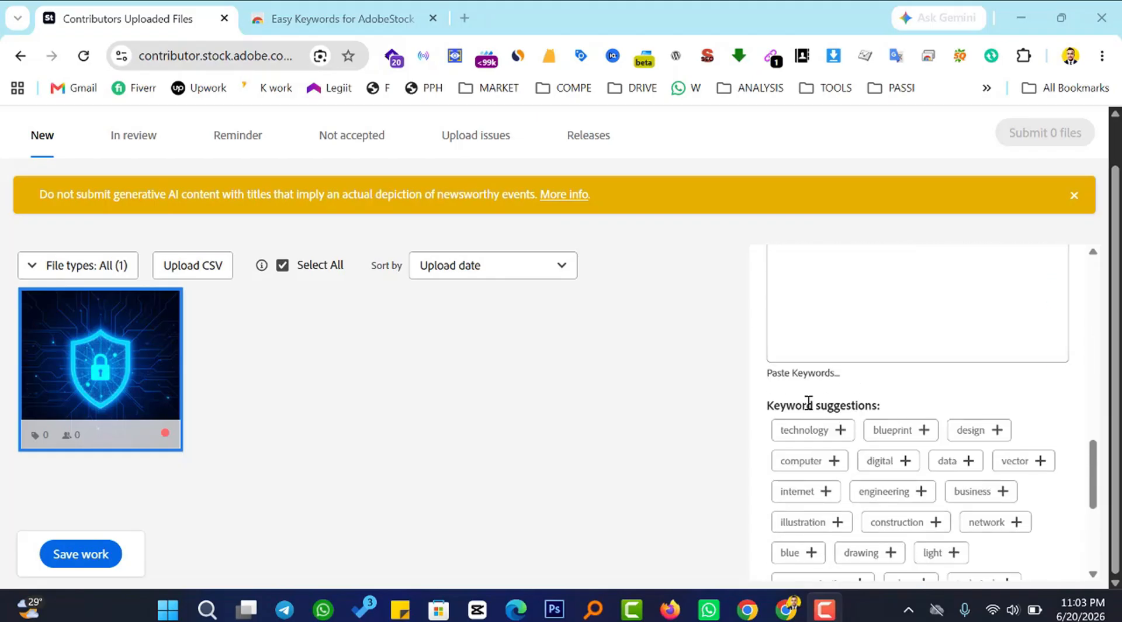
scroll(864, 339, up, 6)
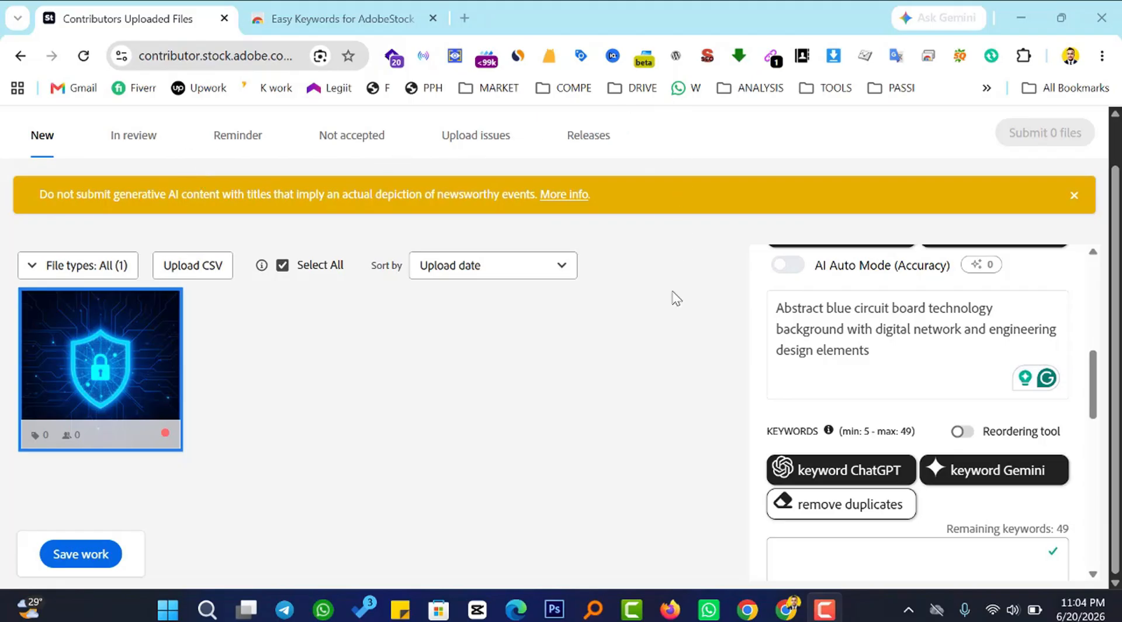
scroll(448, 227, up, 1)
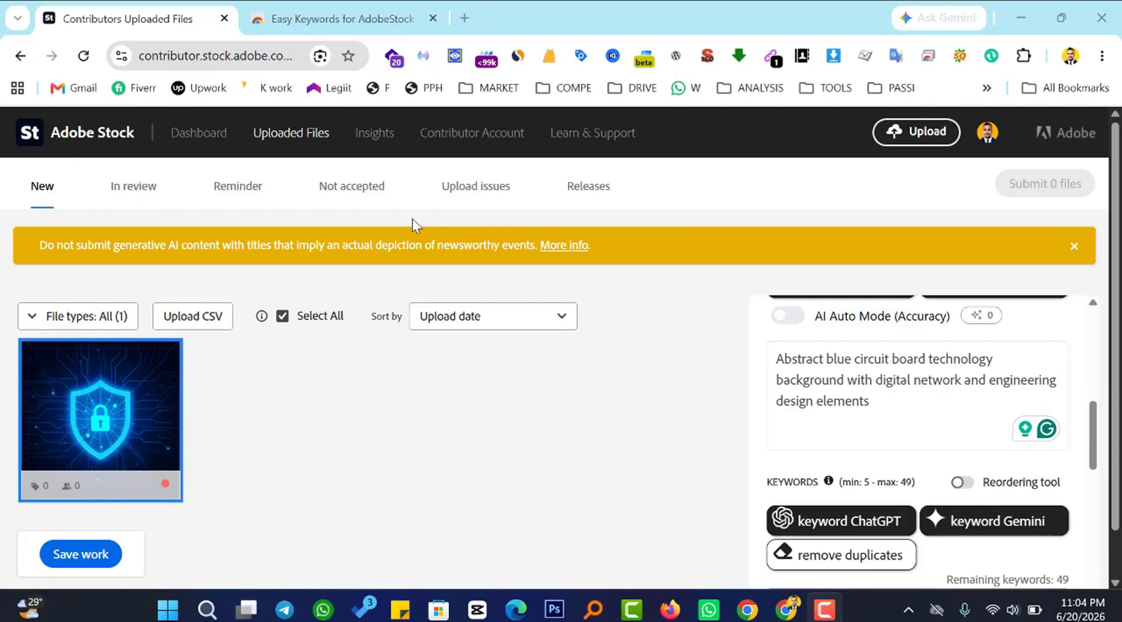
Open the file upload window without saving the pending changes and look through the images available for upload
click(917, 135)
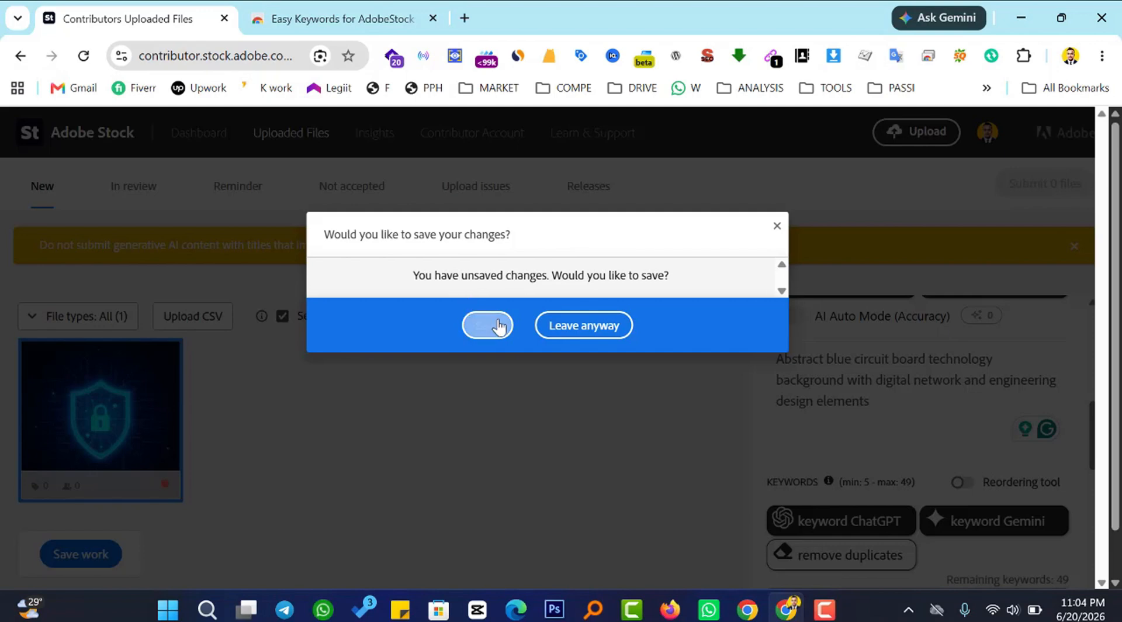
click(574, 332)
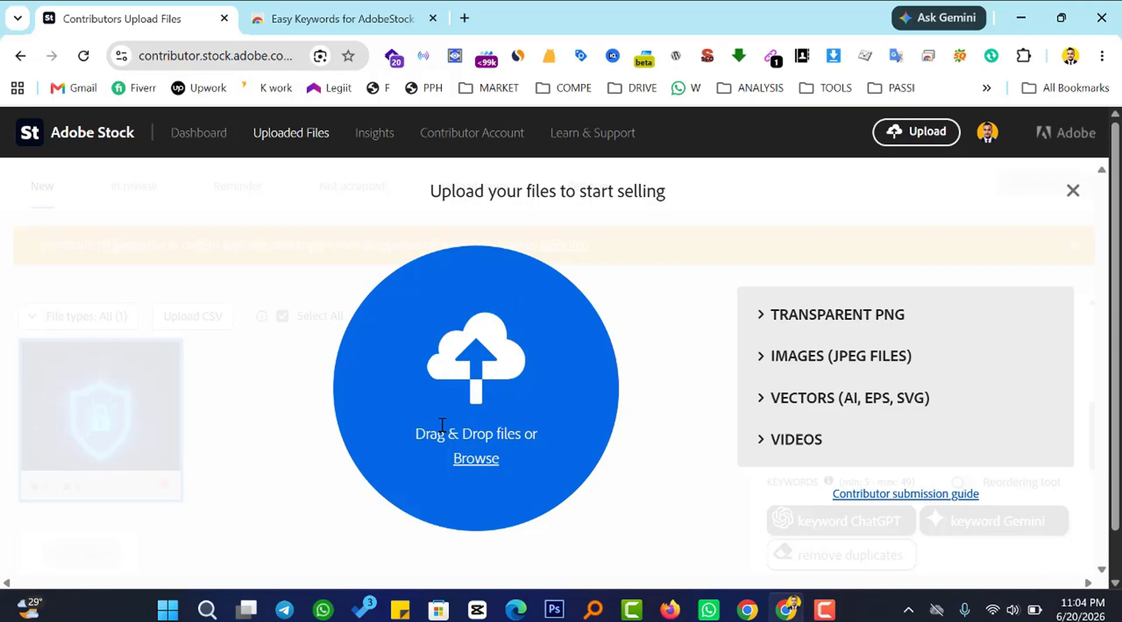
click(477, 458)
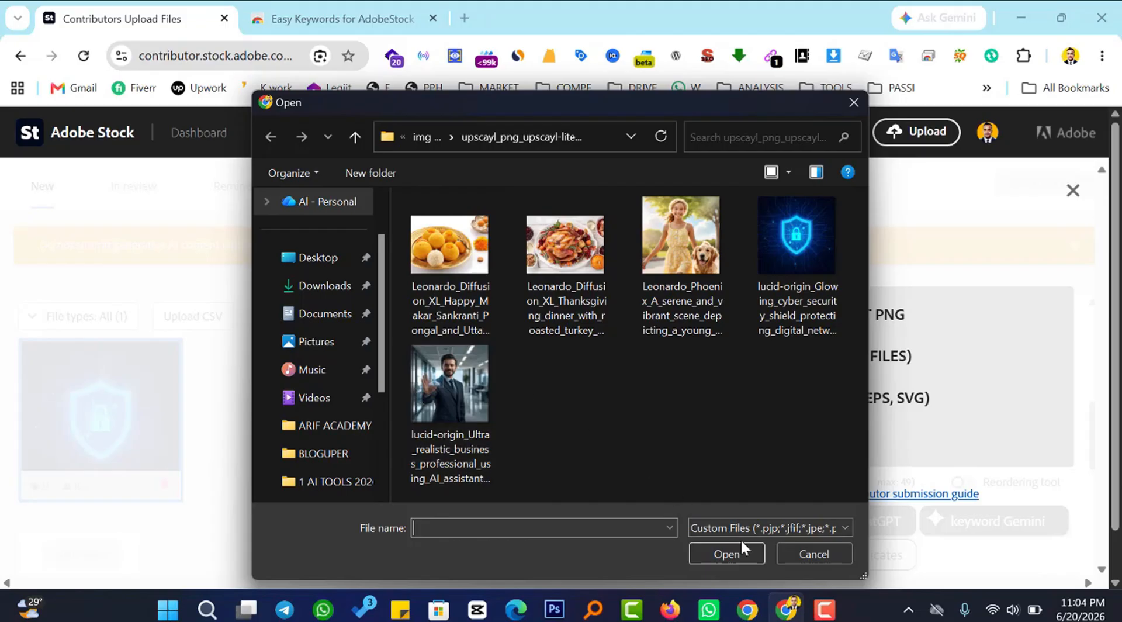
click(851, 105)
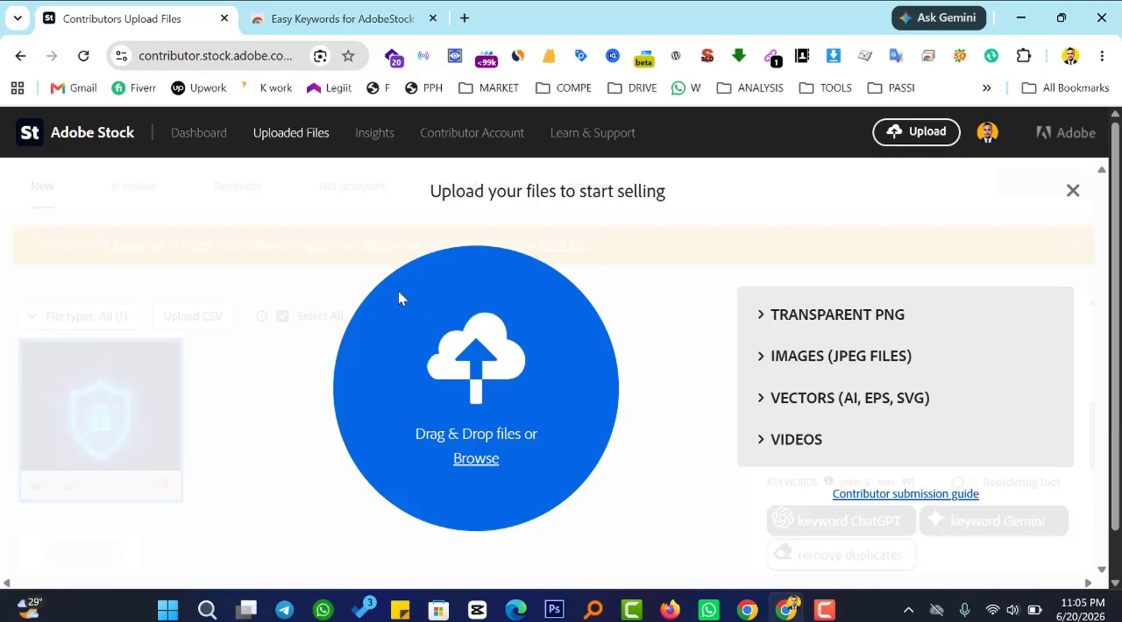
Examine the Easy Keywords for AdobeStock extension page in the Chrome Web Store and return to the upload window
click(342, 20)
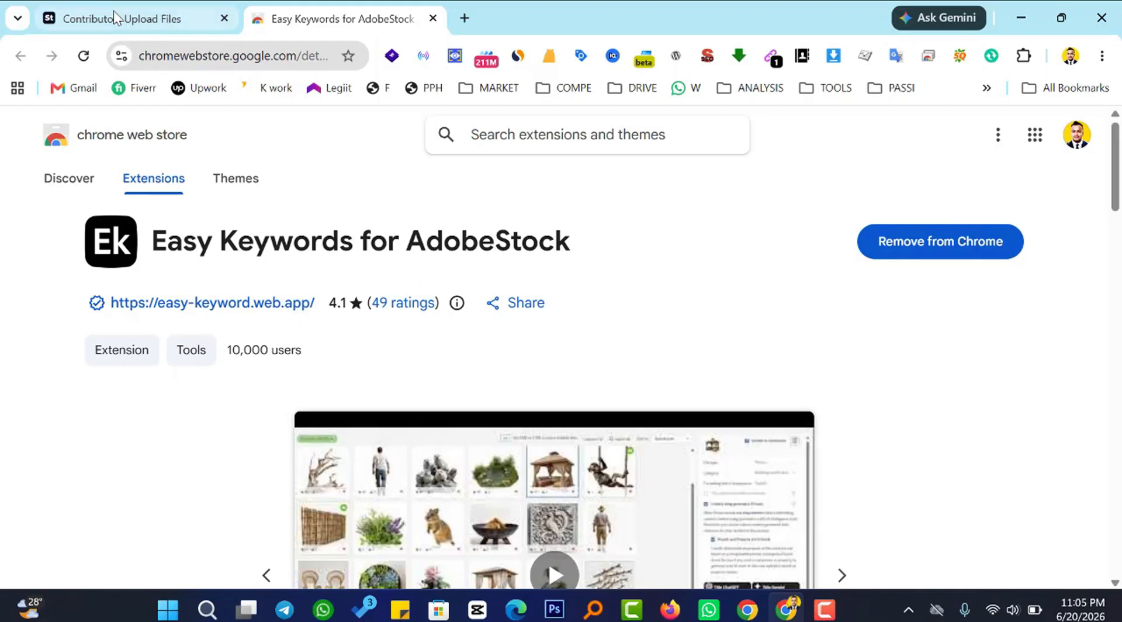
click(125, 23)
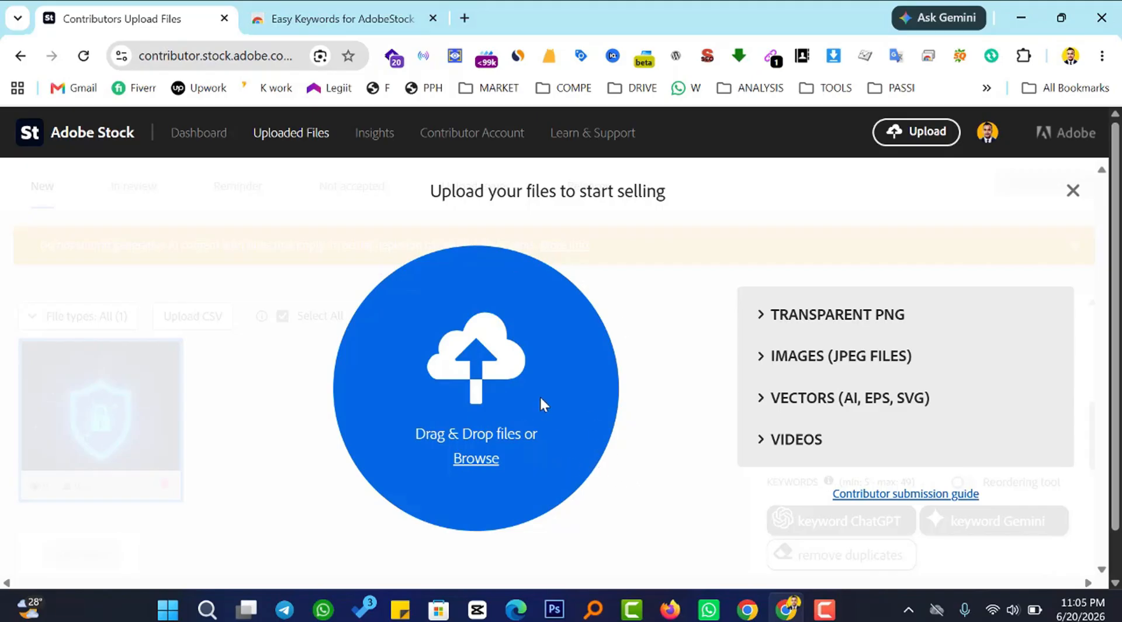
click(336, 17)
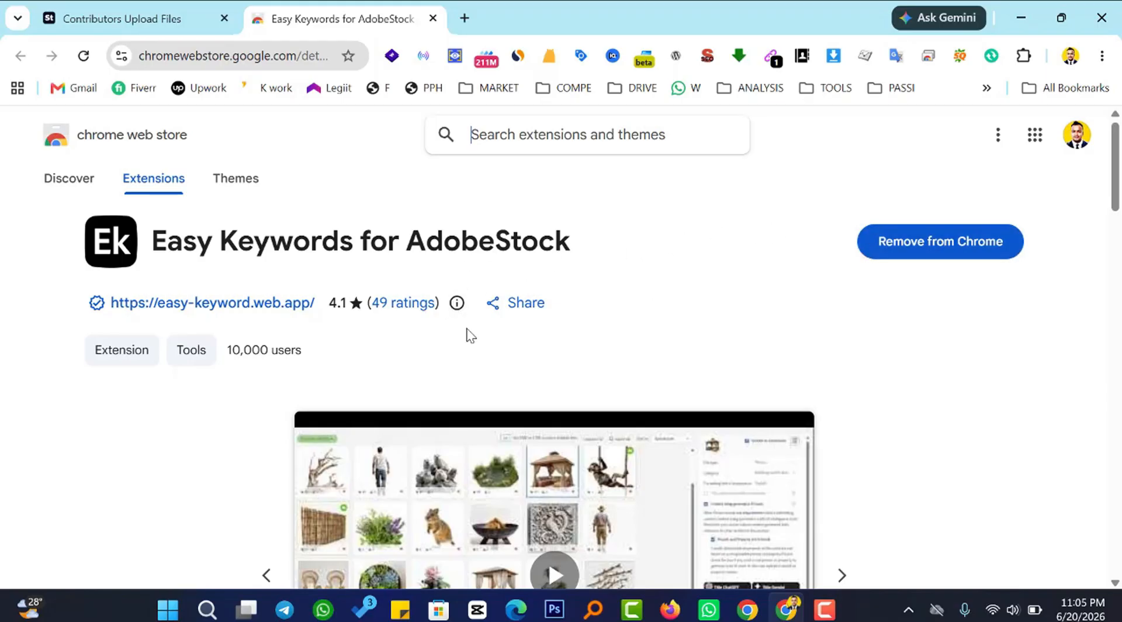
scroll(470, 336, down, 4)
scroll(467, 333, up, 4)
click(113, 22)
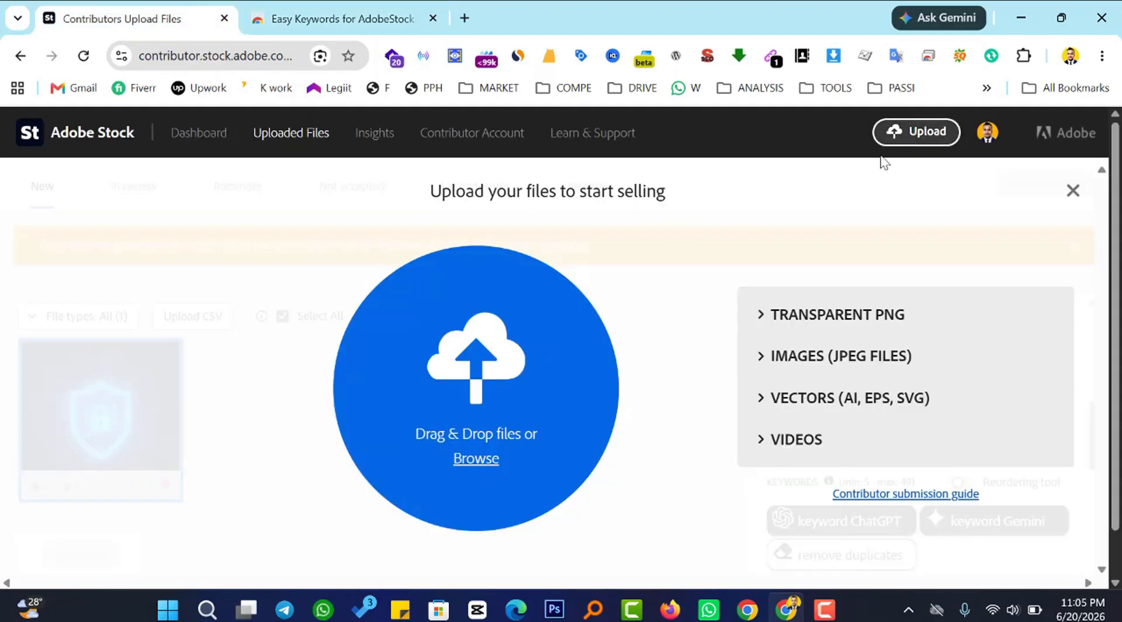
Upload the four images of the Makar Sankranti sweets, Thanksgiving turkey, girl with dog, and business professional
click(476, 458)
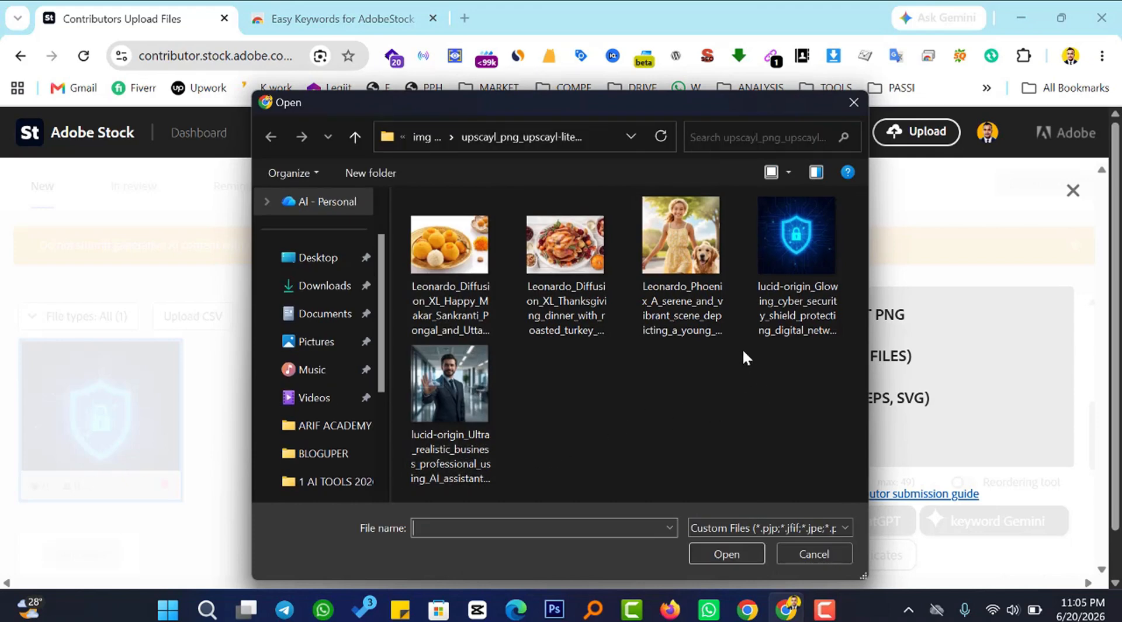
drag(742, 348, 286, 215)
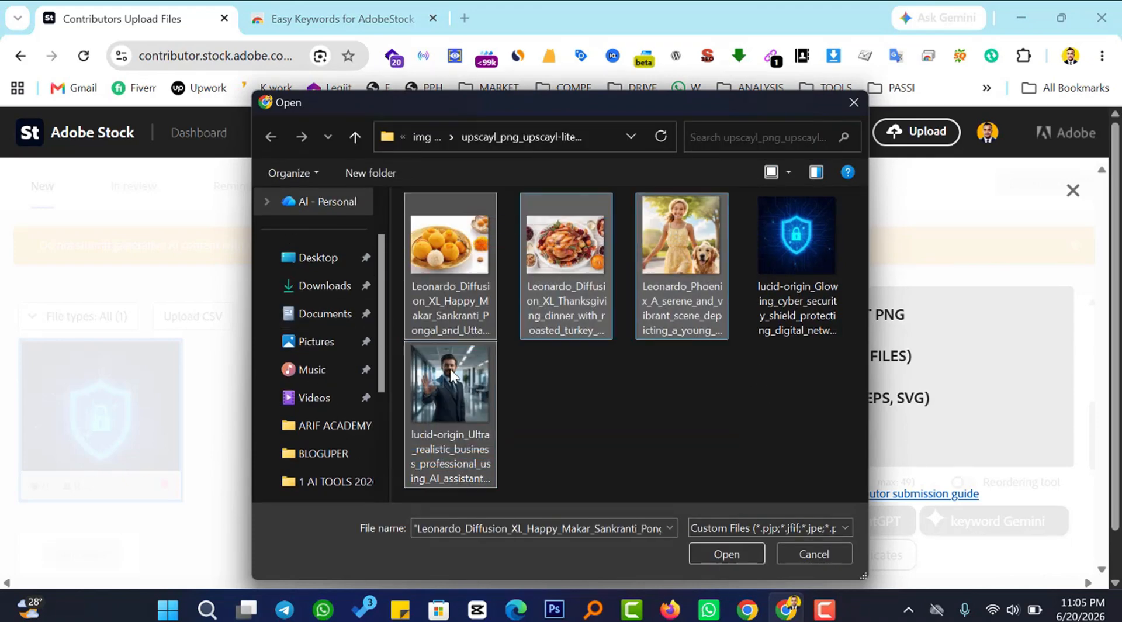
ctrl+click(452, 374)
click(724, 554)
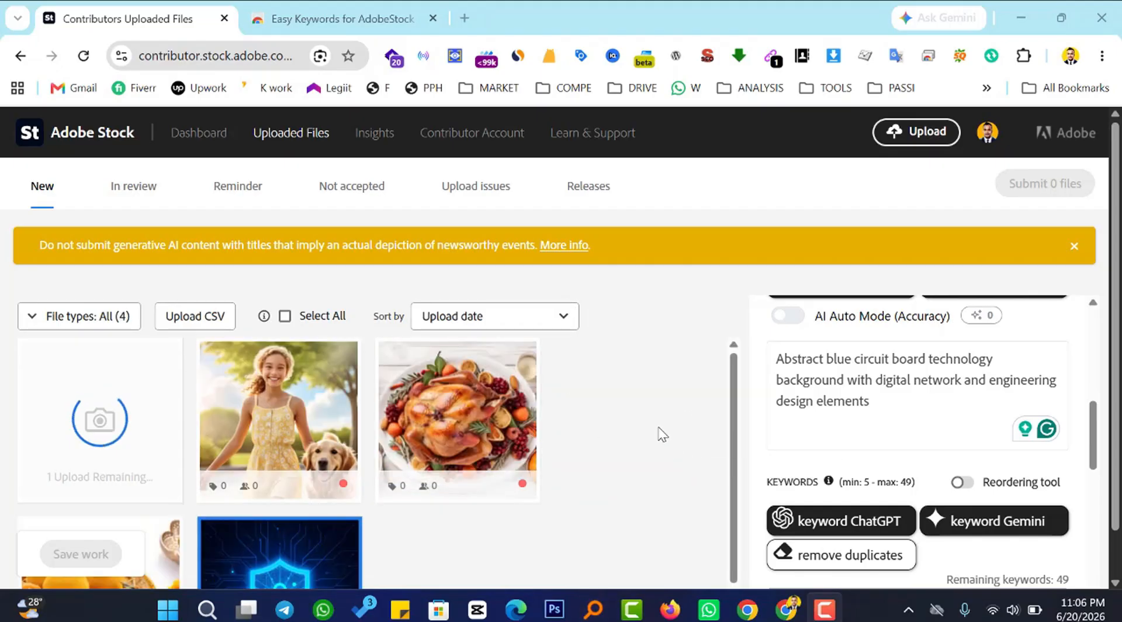
Check the newly uploaded images and dismiss the notice about generative AI titles implying newsworthy events
scroll(663, 434, down, 5)
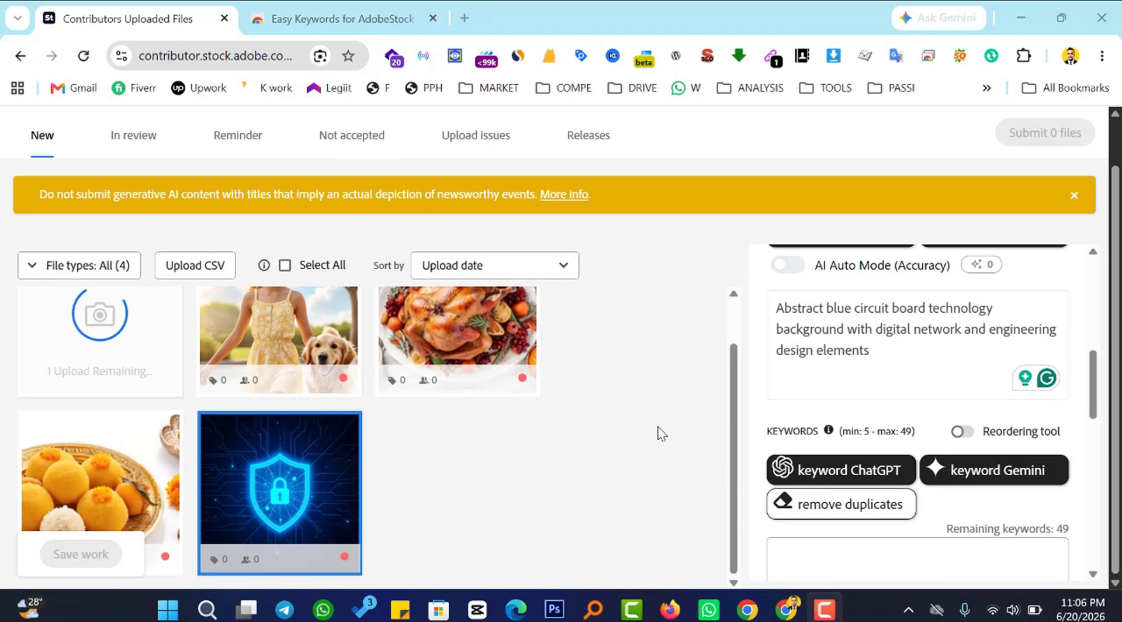
scroll(662, 434, up, 4)
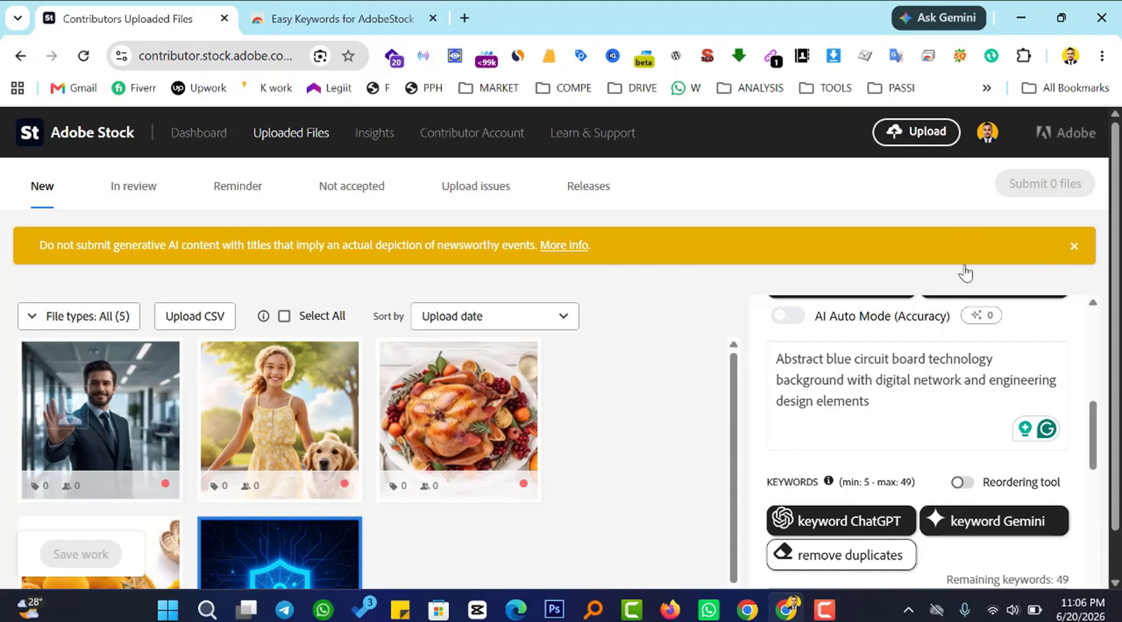
click(1073, 248)
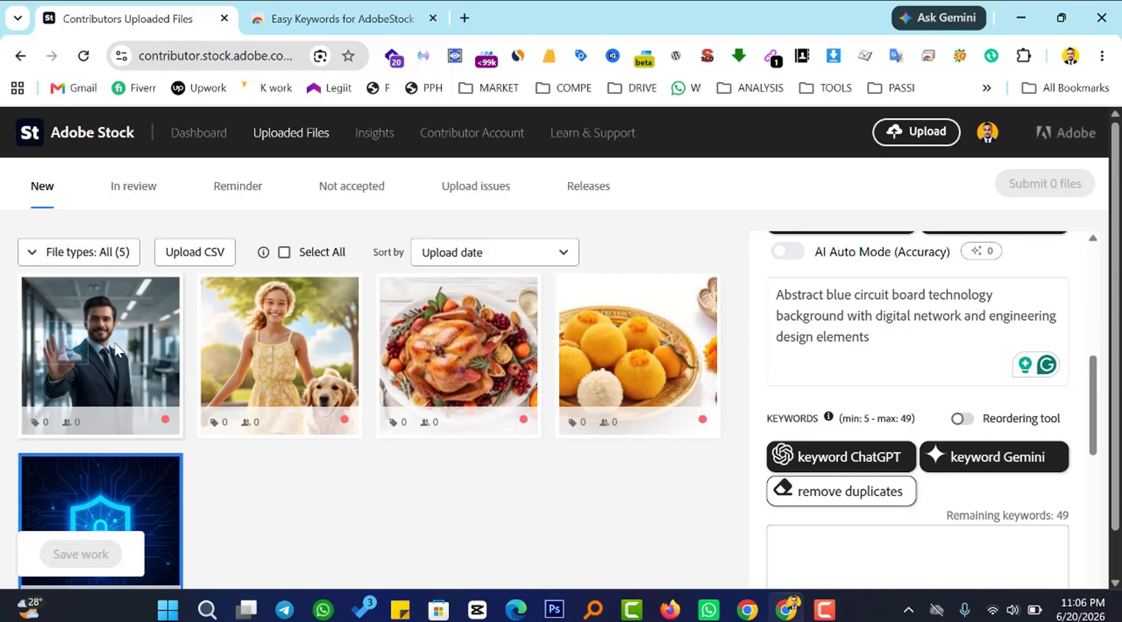
Select the businessman image and mark it as created using generative AI tools
mouse_move(89, 342)
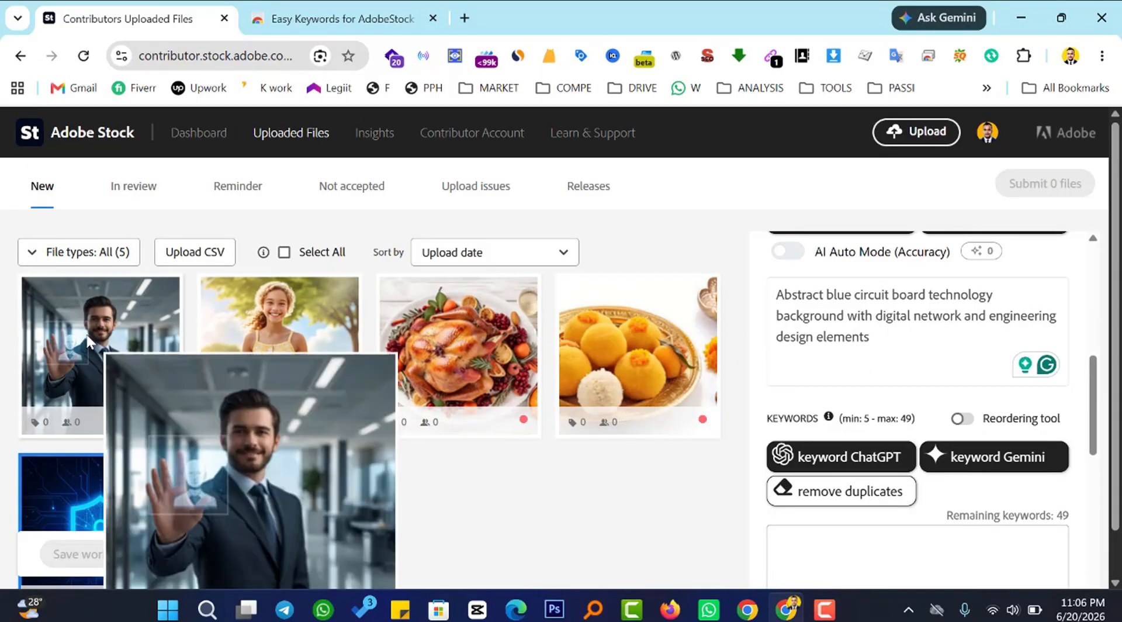
click(89, 342)
scroll(977, 363, up, 6)
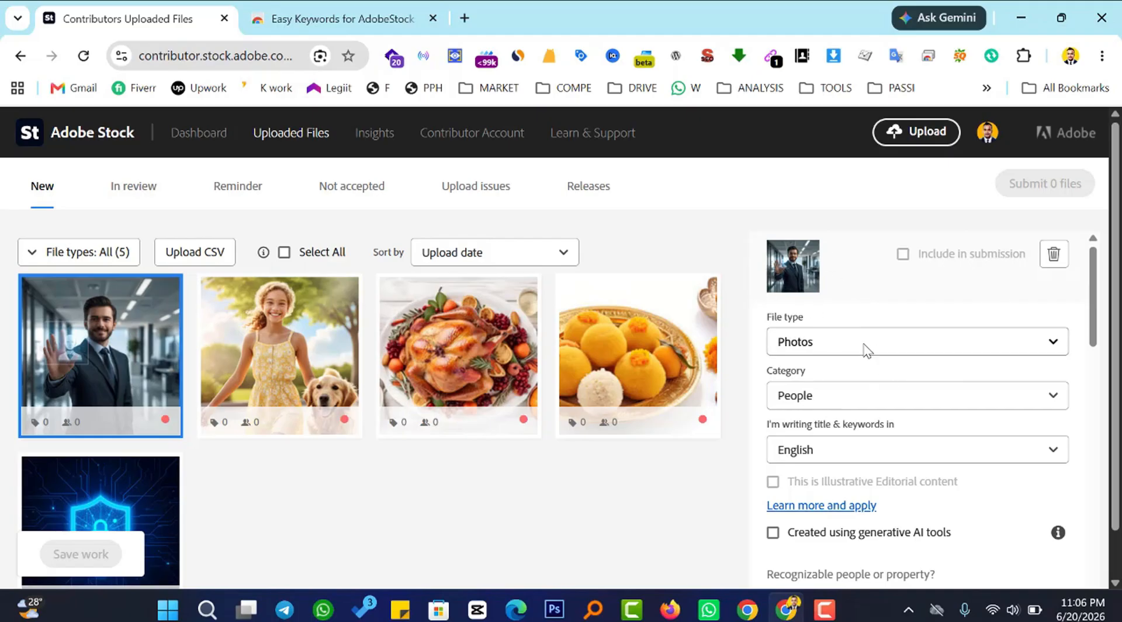
scroll(868, 348, down, 2)
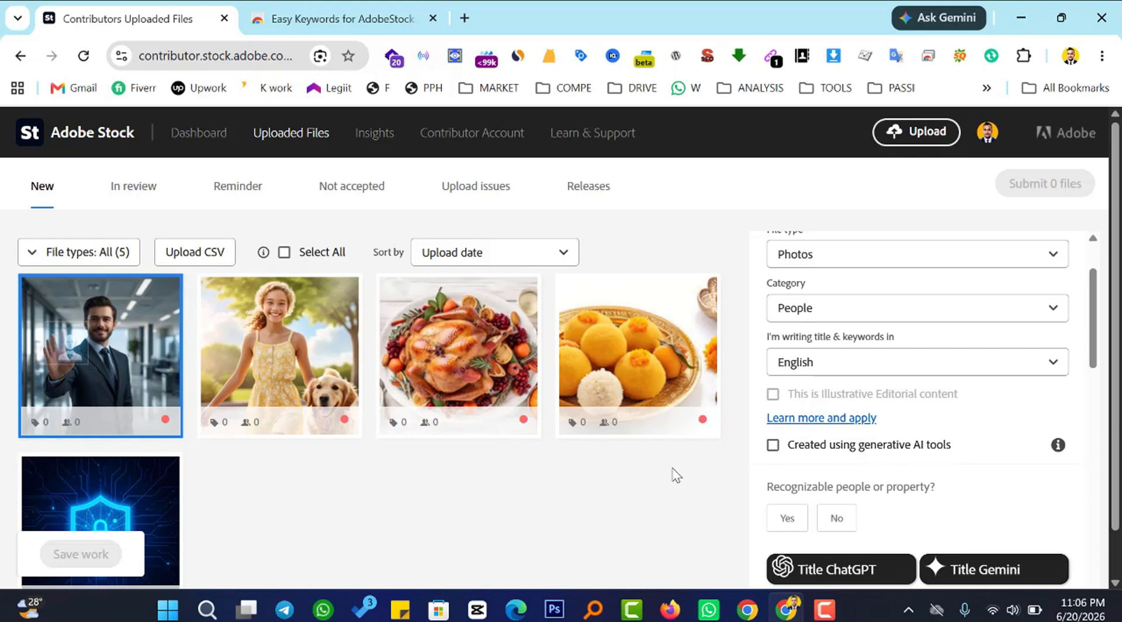
click(773, 446)
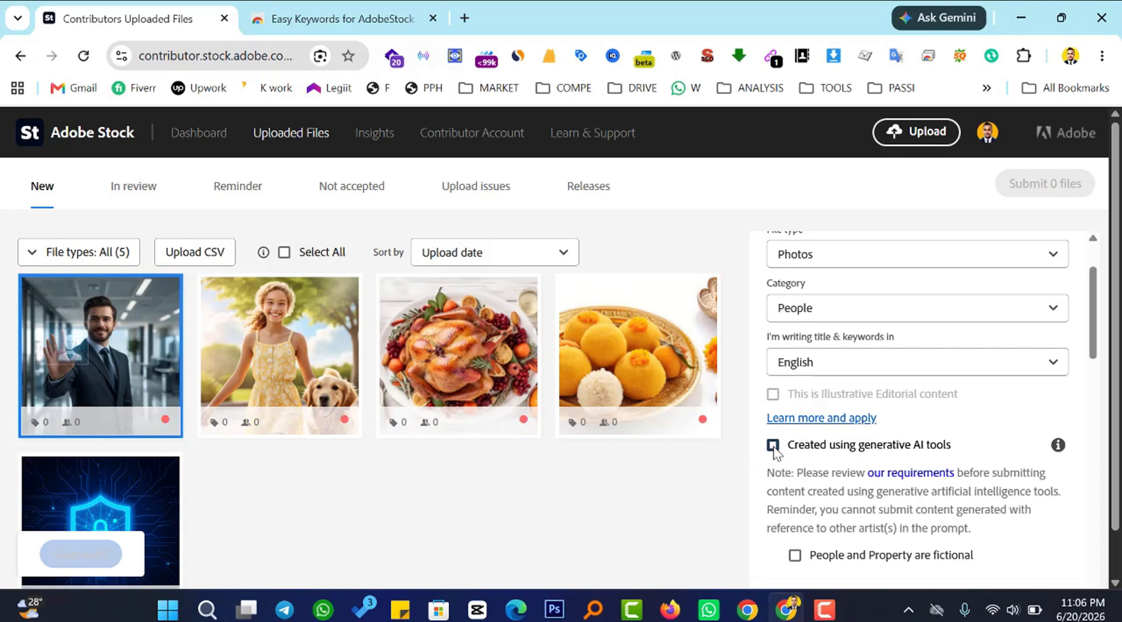
Certify that the people and property in the businessman image are fictional
scroll(914, 442, down, 3)
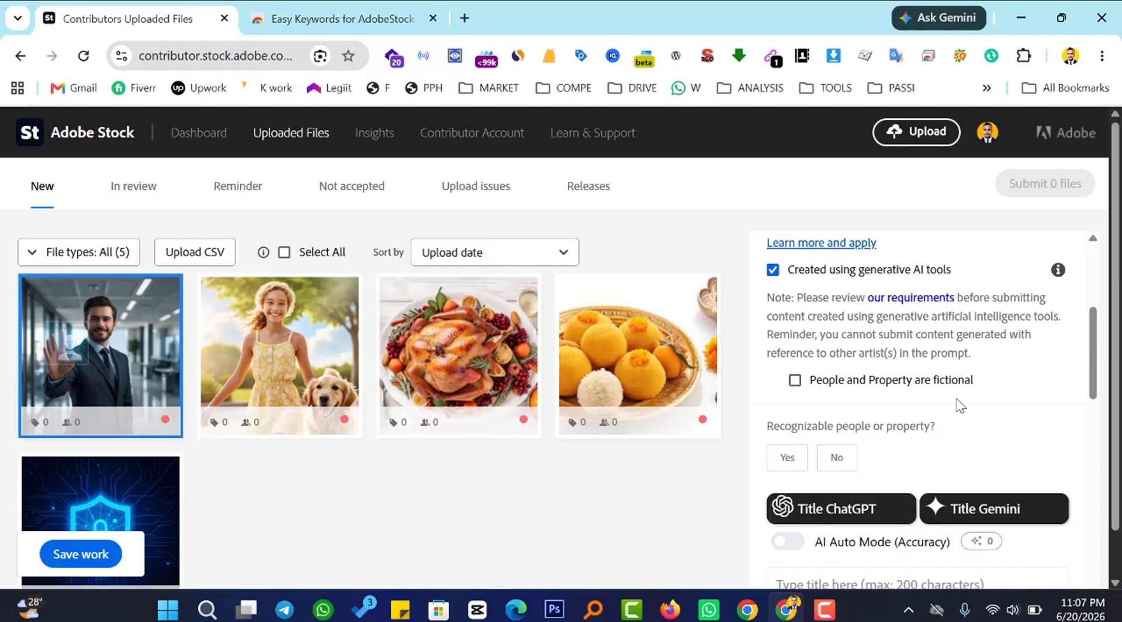
click(794, 381)
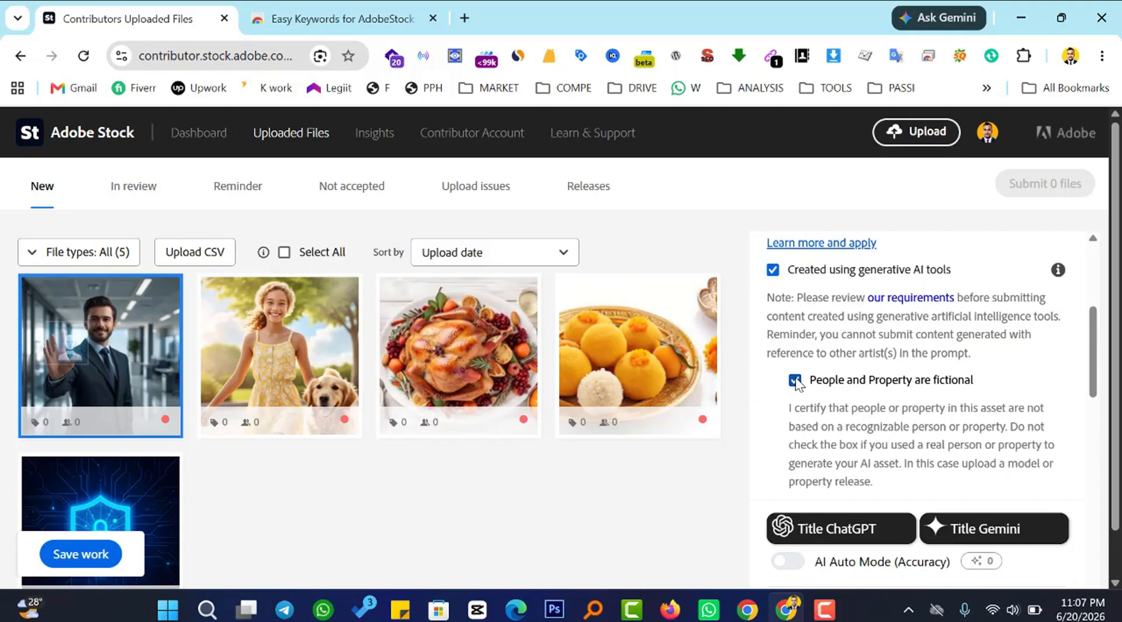
scroll(953, 390, down, 2)
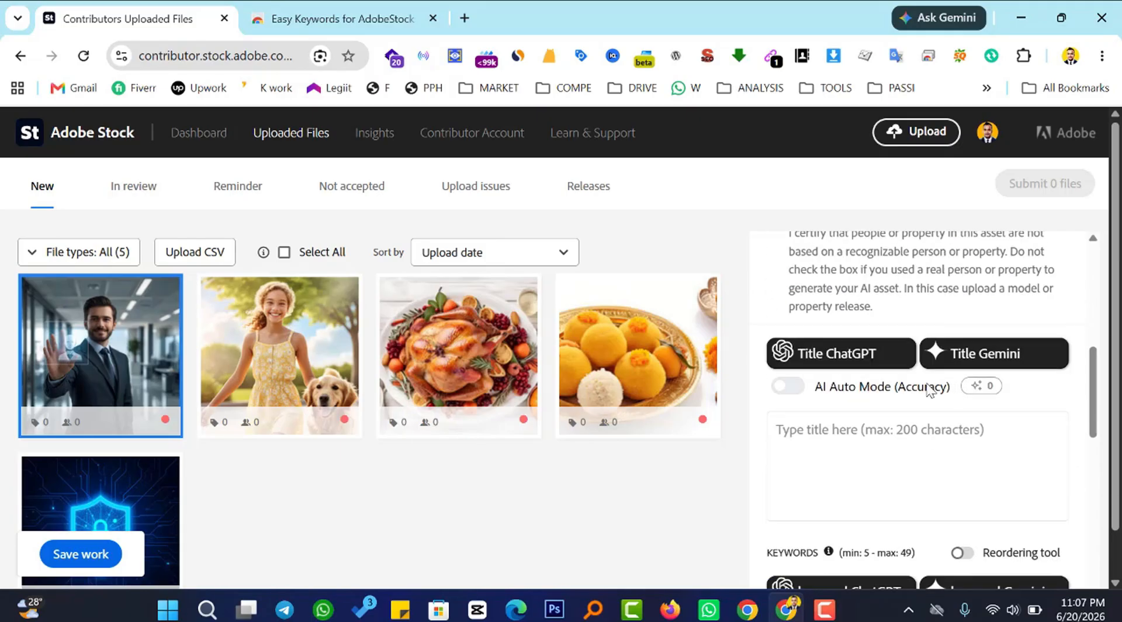
scroll(896, 381, up, 1)
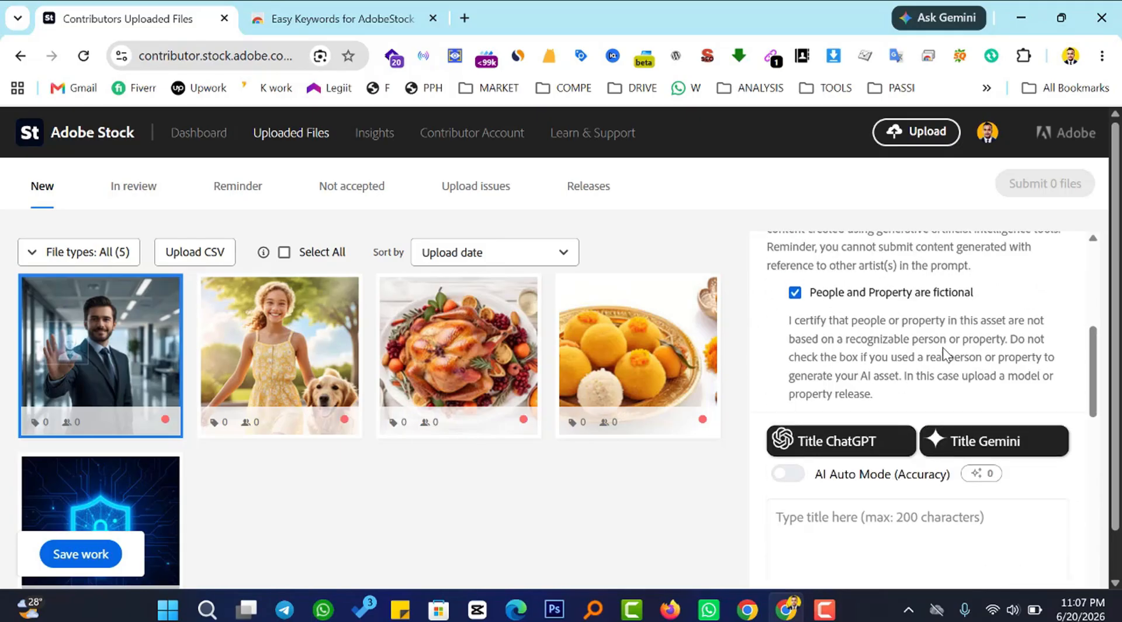
Switch the People and Property are fictional option off and back on to compare it with the recognizable people or property question
click(795, 292)
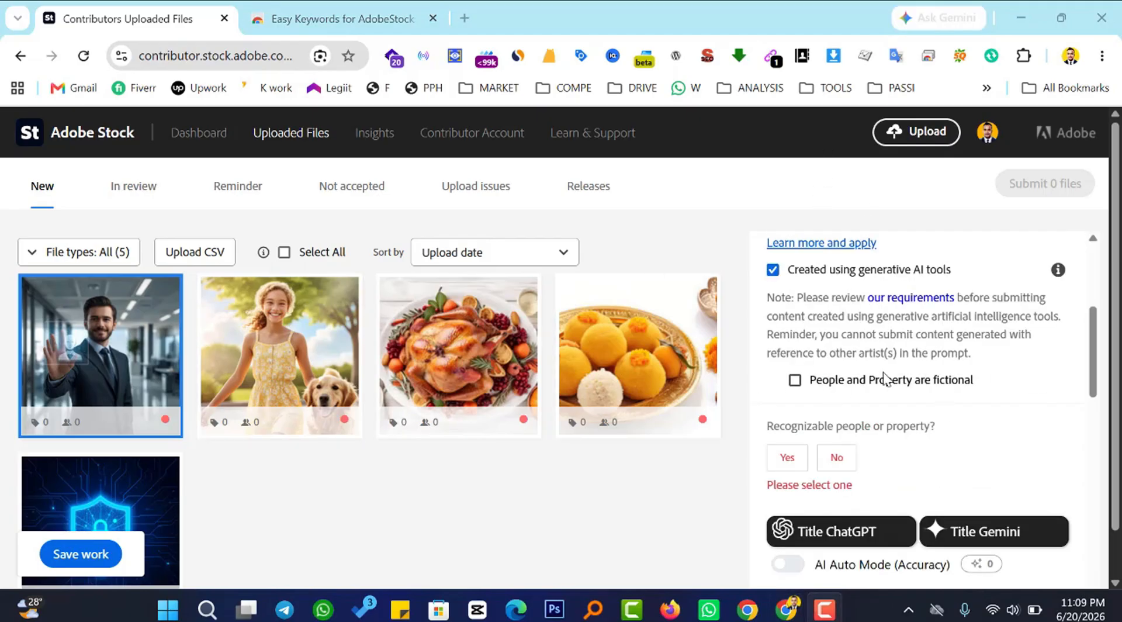
click(795, 380)
scroll(883, 388, down, 4)
scroll(880, 391, up, 3)
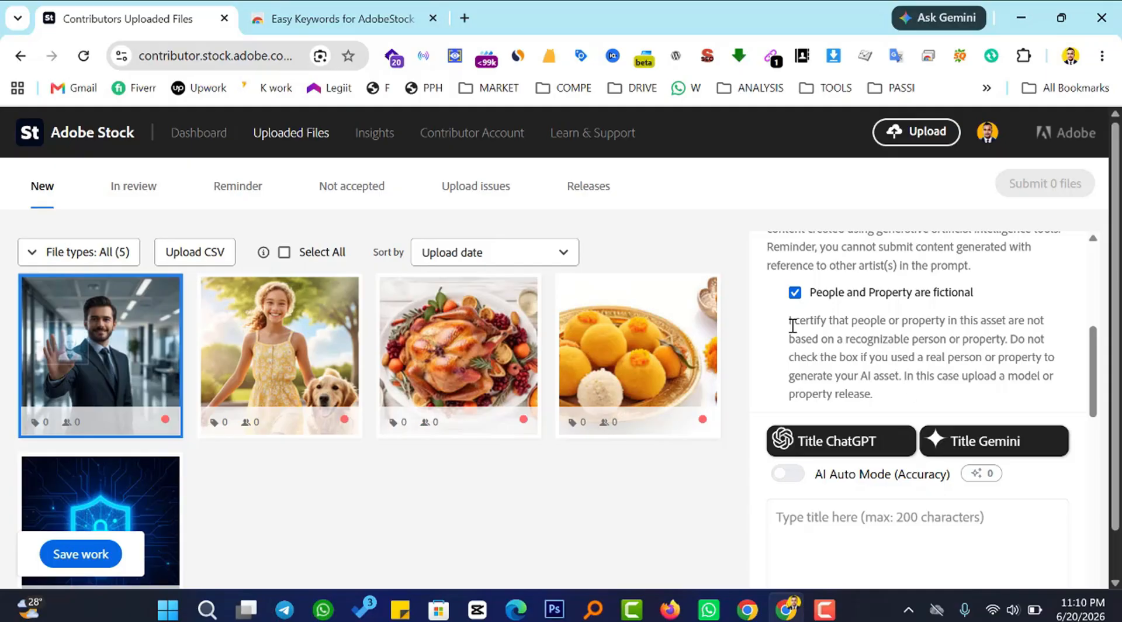
click(795, 293)
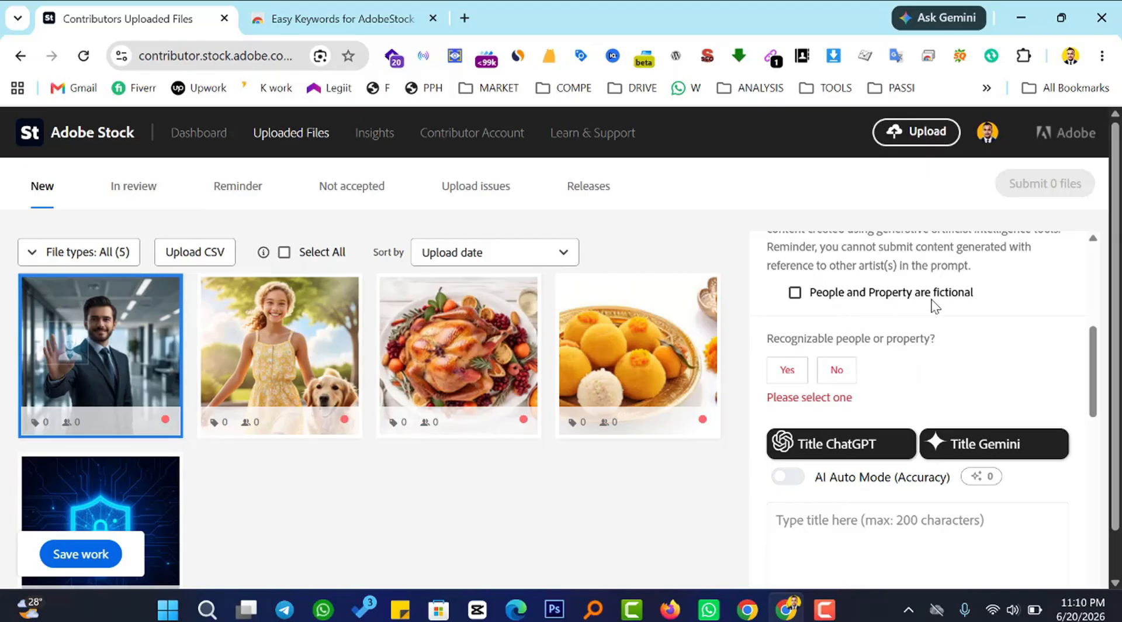
click(796, 294)
scroll(899, 340, up, 2)
scroll(882, 350, up, 1)
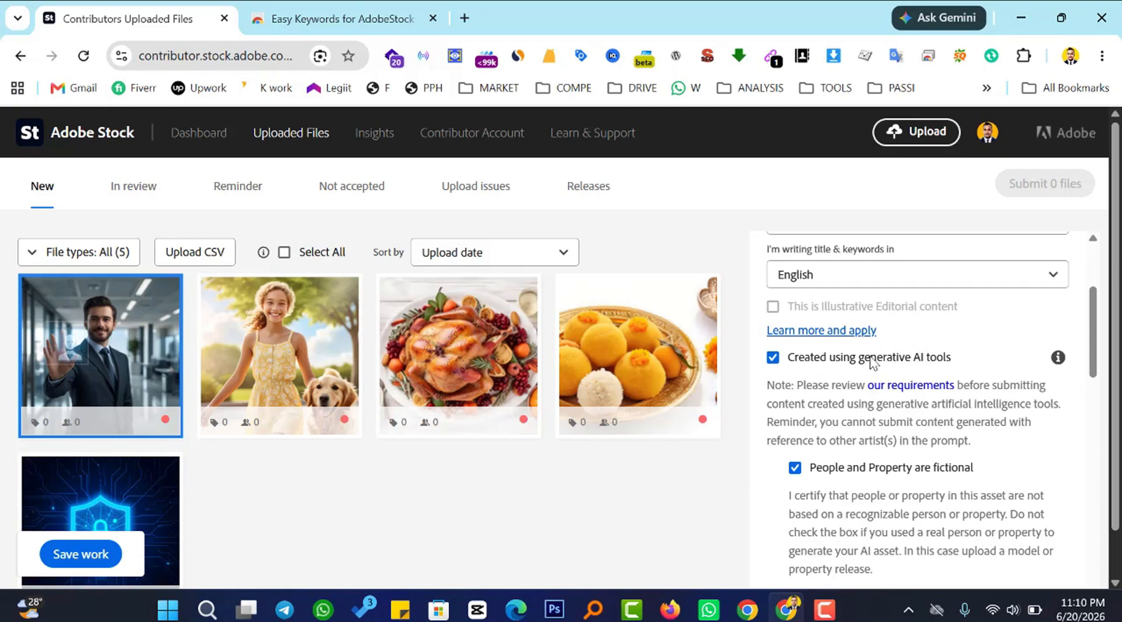
scroll(864, 401, down, 1)
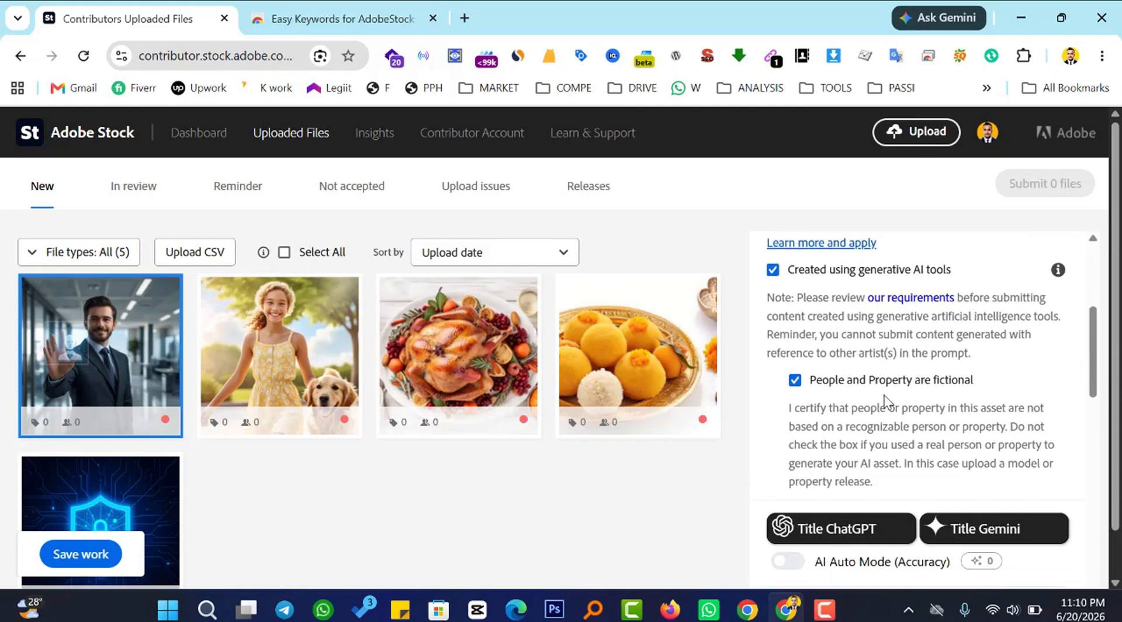
Clear the fictional people and property certification on the businessman image, and restore it
click(795, 380)
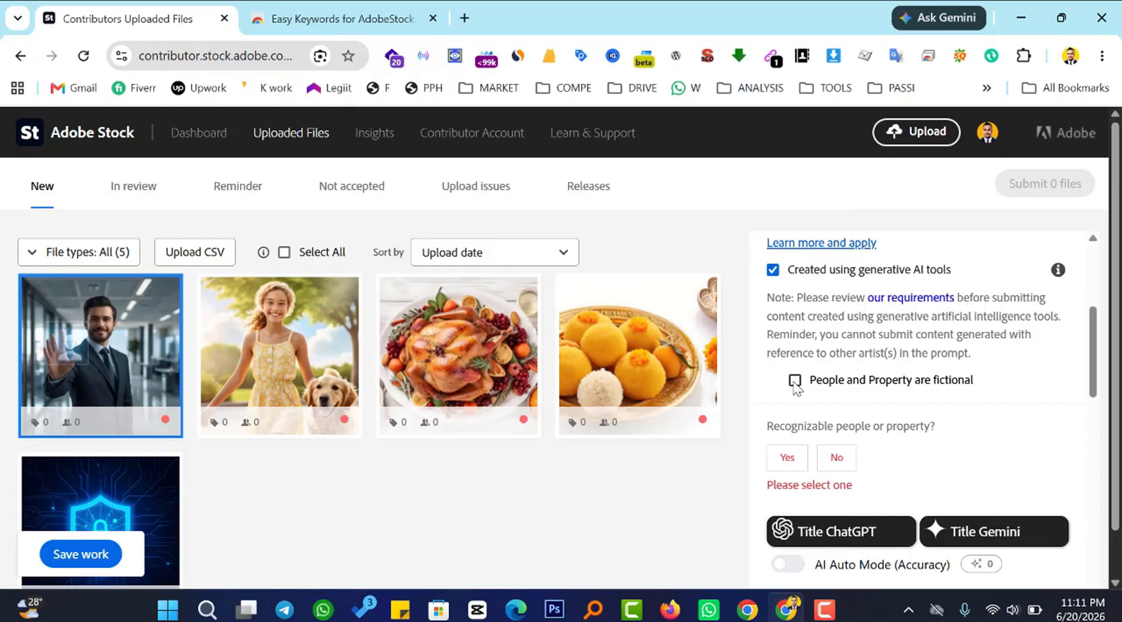
click(794, 380)
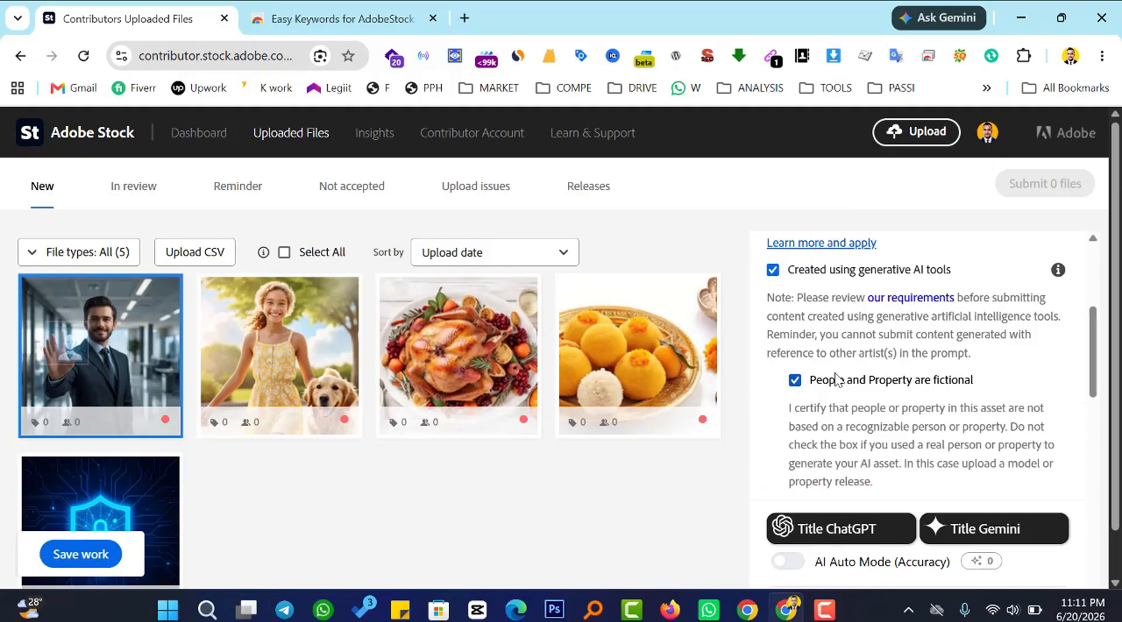
Request a ChatGPT-generated title for the businessman image and close the Easy Keywords extension page
scroll(836, 380, down, 3)
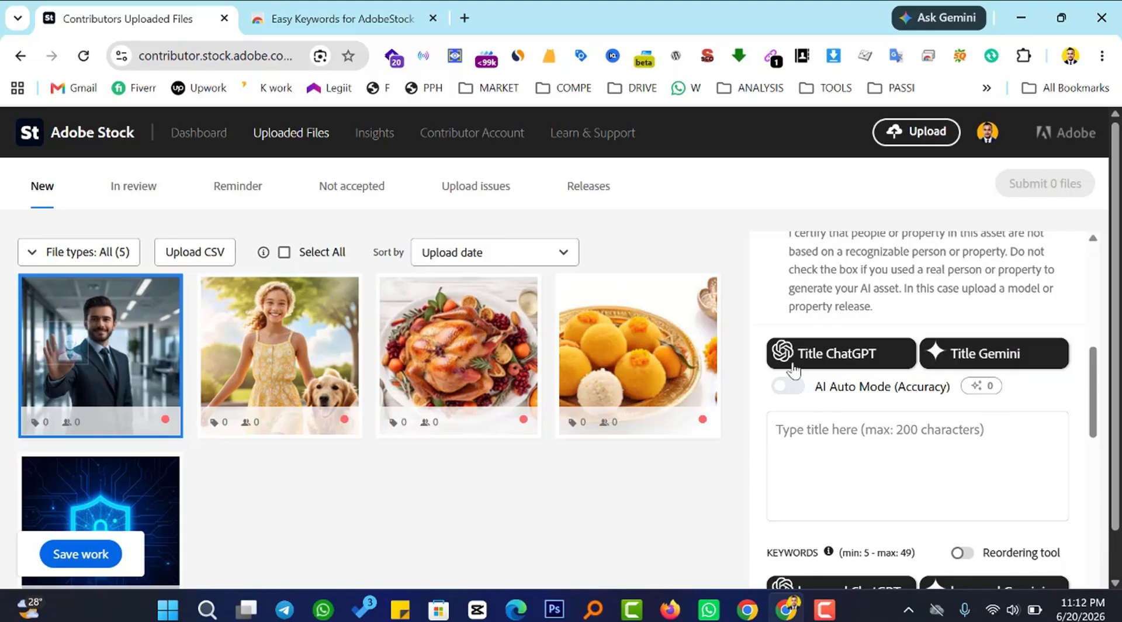
click(852, 355)
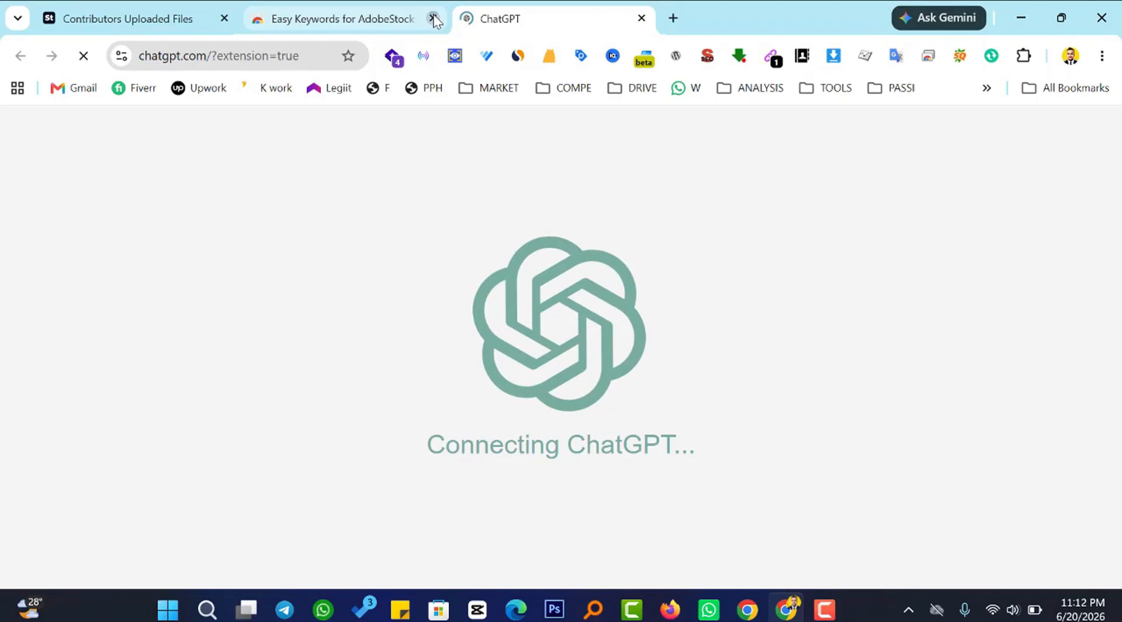
click(433, 19)
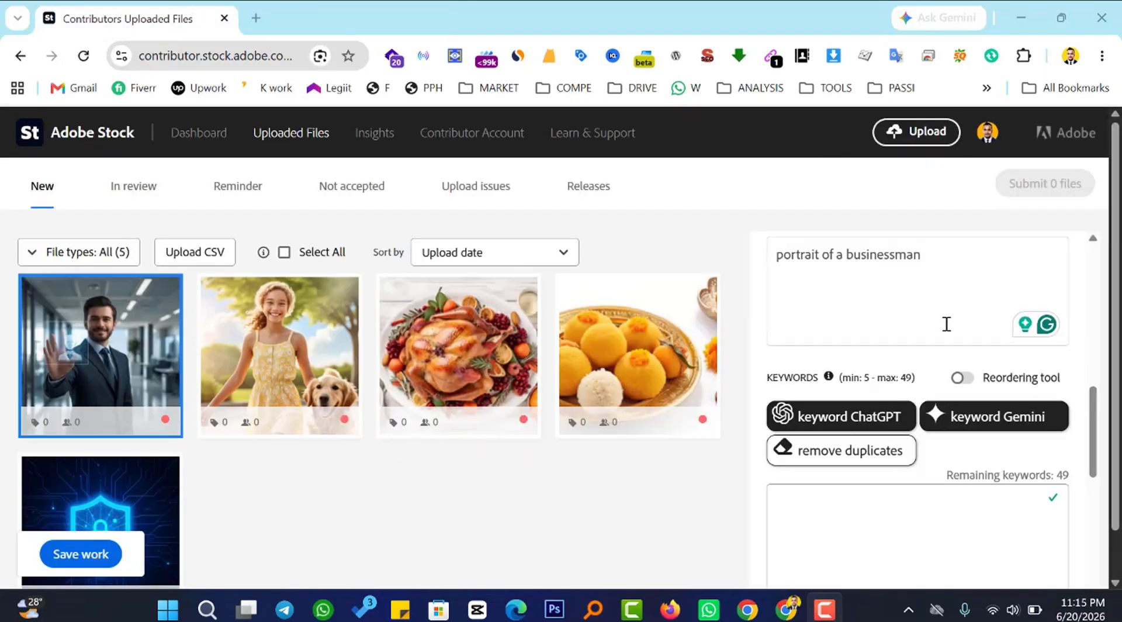
Request ChatGPT-generated keywords for the image titled "portrait of a businessman"
click(850, 419)
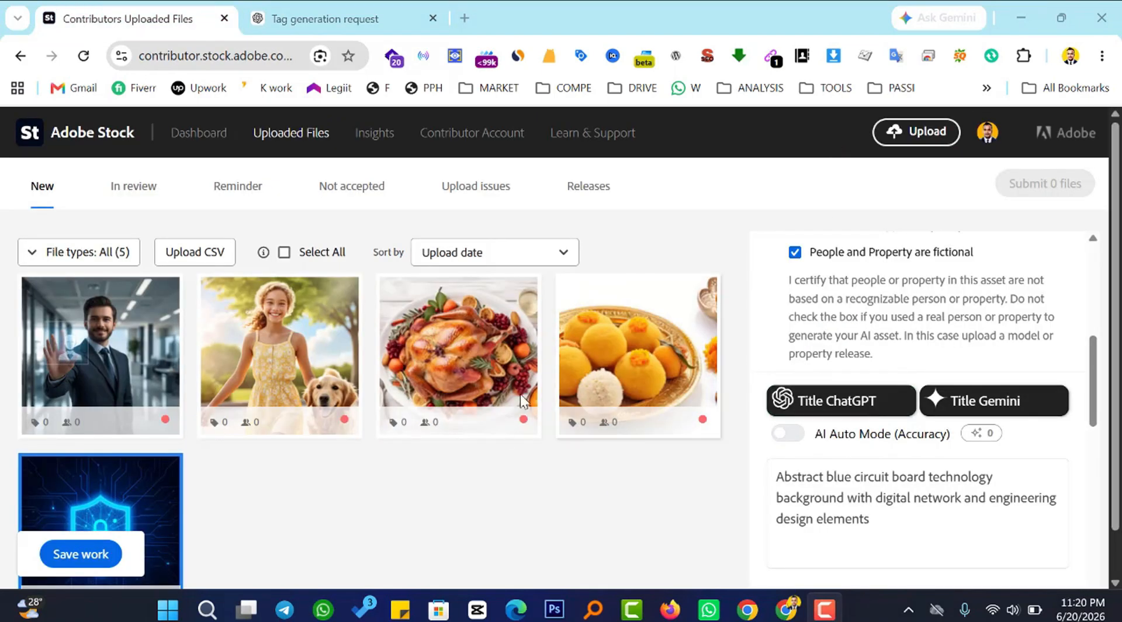
scroll(914, 491, down, 3)
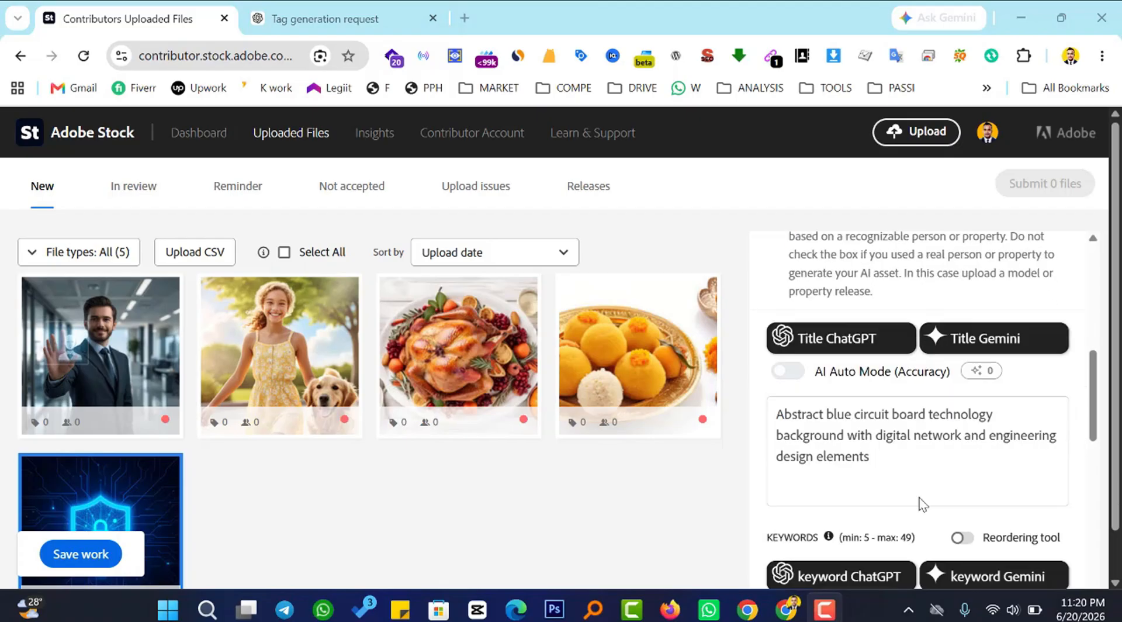
scroll(818, 409, up, 2)
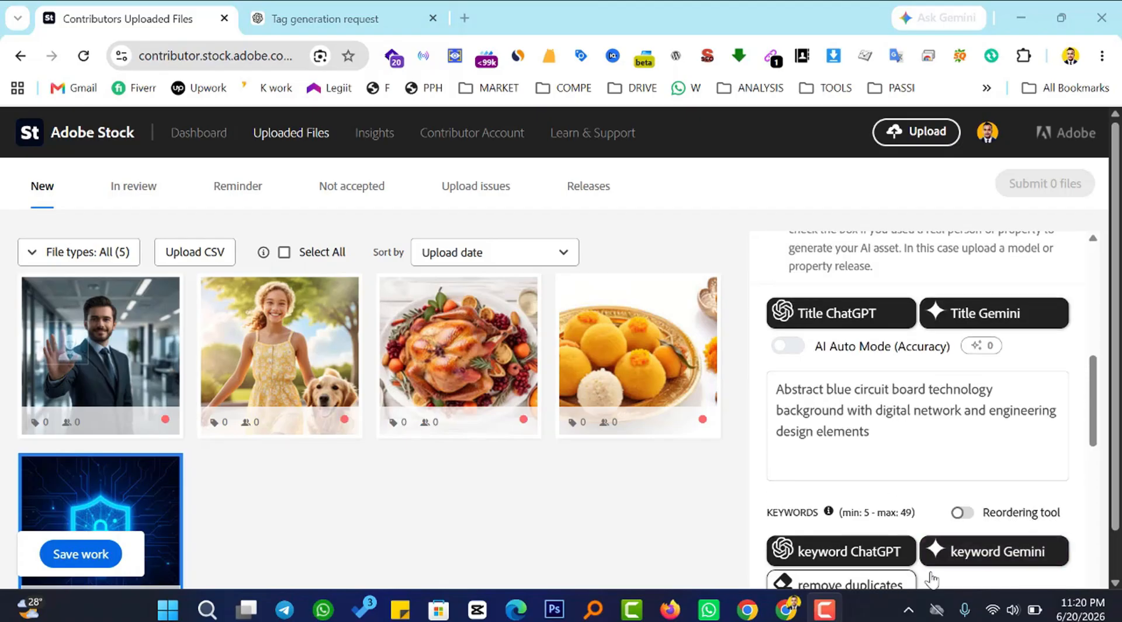
scroll(944, 474, up, 2)
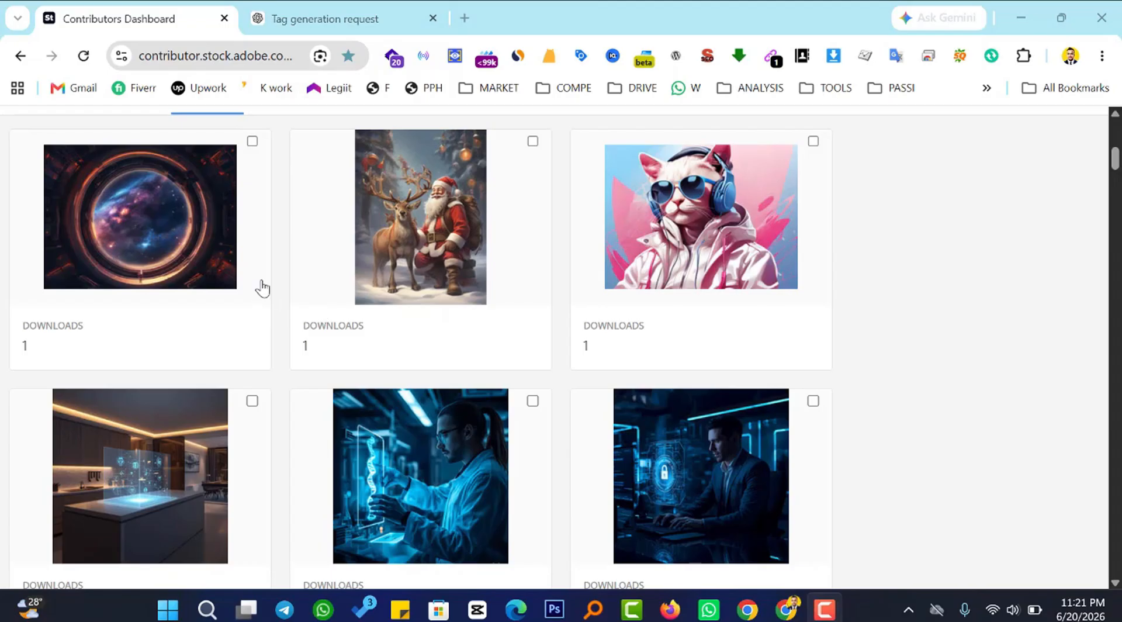
scroll(261, 286, down, 2)
scroll(261, 286, up, 3)
scroll(261, 286, down, 2)
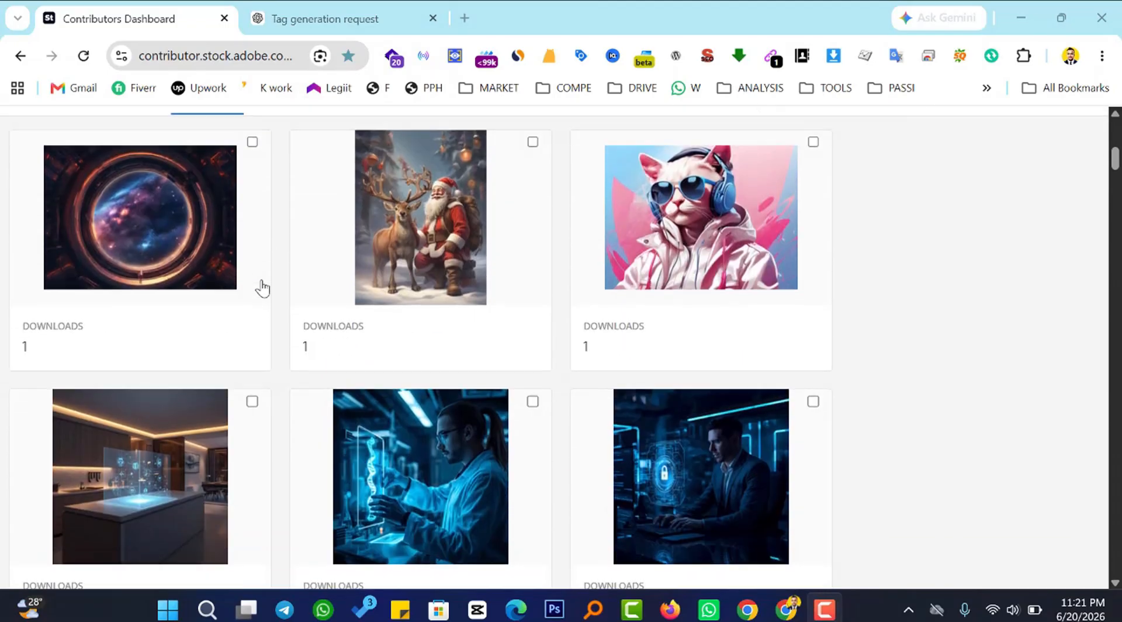